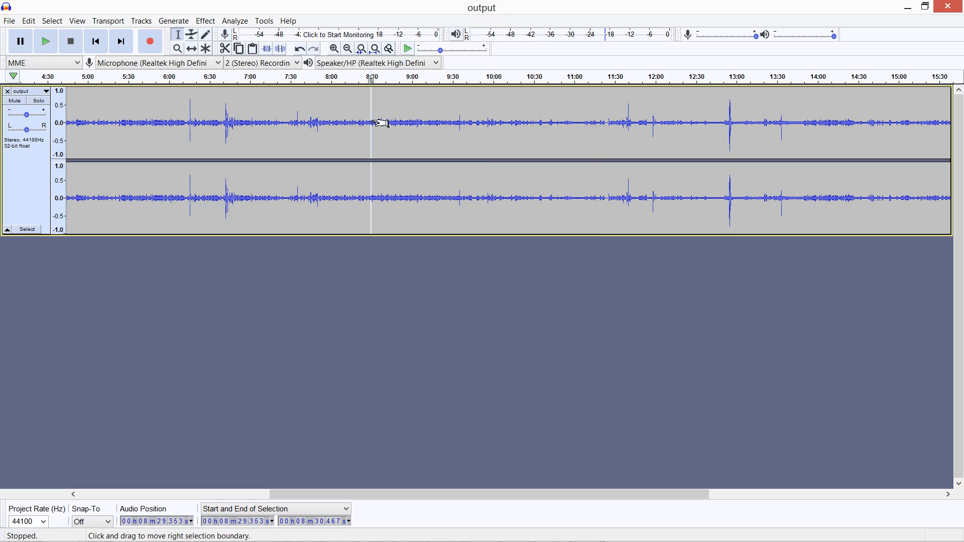
# Step: Select the audio in the stereo track from about 8 min 36.4 s to 8 min 58.7 s
pyautogui.click(380, 122)
pyautogui.hotkey('shift', 'Right')
pyautogui.hotkey('shift', 'Right')
pyautogui.hotkey('shift', 'Right')
pyautogui.hotkey('shift', 'Right')
pyautogui.hotkey('shift', 'Right')
pyautogui.hotkey('shift', 'Right')
pyautogui.hotkey('shift', 'Right')
pyautogui.hotkey('shift', 'Right')
pyautogui.hotkey('shift', 'Right')
pyautogui.hotkey('shift', 'Right')
pyautogui.hotkey('shift', 'Right')
pyautogui.hotkey('shift', 'Right')
pyautogui.hotkey('shift', 'Right')
pyautogui.hotkey('shift', 'Right')
pyautogui.hotkey('shift', 'Right')
pyautogui.hotkey('shift', 'Right')
pyautogui.hotkey('shift', 'Right')
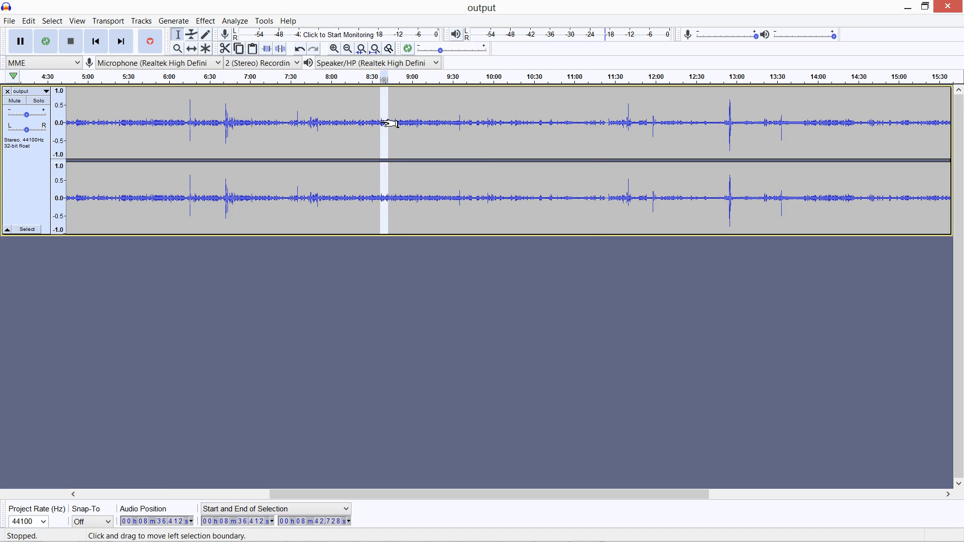
pyautogui.hotkey('shift', 'Right')
pyautogui.hotkey('shift', 'Right')
pyautogui.hotkey('shift', 'Right')
pyautogui.hotkey('shift', 'Right')
pyautogui.hotkey('shift', 'Right')
pyautogui.hotkey('shift', 'Right')
pyautogui.hotkey('shift', 'Right')
pyautogui.hotkey('shift', 'Right')
pyautogui.hotkey('shift', 'Right')
pyautogui.hotkey('shift', 'Right')
pyautogui.hotkey('shift', 'Right')
pyautogui.hotkey('shift', 'Right')
pyautogui.hotkey('shift', 'Right')
pyautogui.hotkey('shift', 'Right')
pyautogui.hotkey('shift', 'Right')
pyautogui.hotkey('shift', 'Right')
pyautogui.hotkey('shift', 'Right')
pyautogui.hotkey('shift', 'Right')
pyautogui.hotkey('shift', 'Right')
pyautogui.hotkey('shift', 'Right')
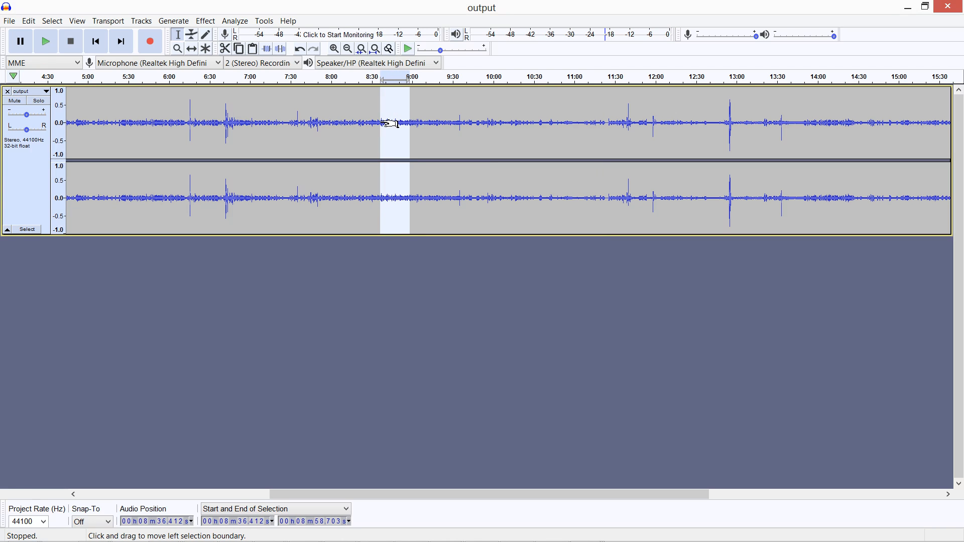
pyautogui.click(123, 22)
pyautogui.moveTo(150, 28)
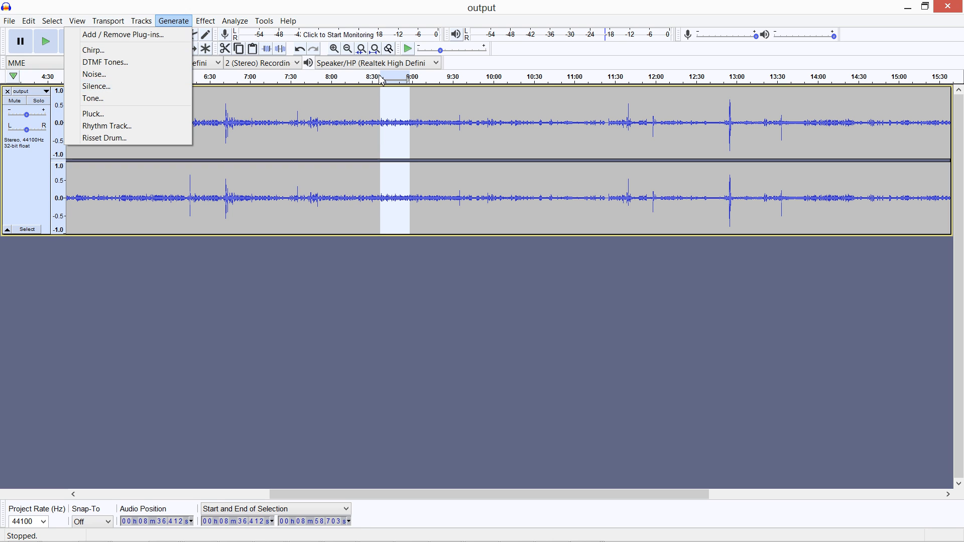
pyautogui.click(386, 15)
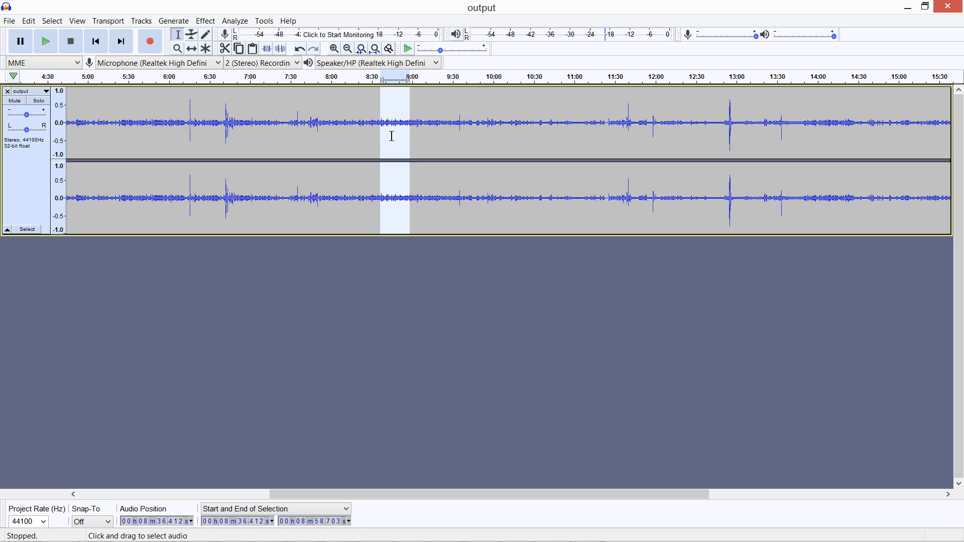
# Step: Play the selected section to hear its original audio, and stop the playback
pyautogui.press('space')
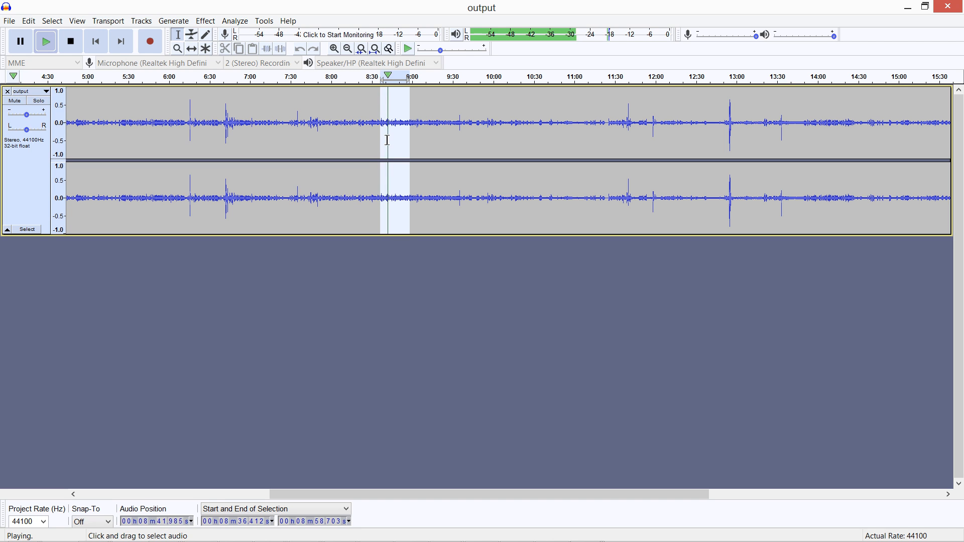
pyautogui.click(408, 50)
pyautogui.click(408, 51)
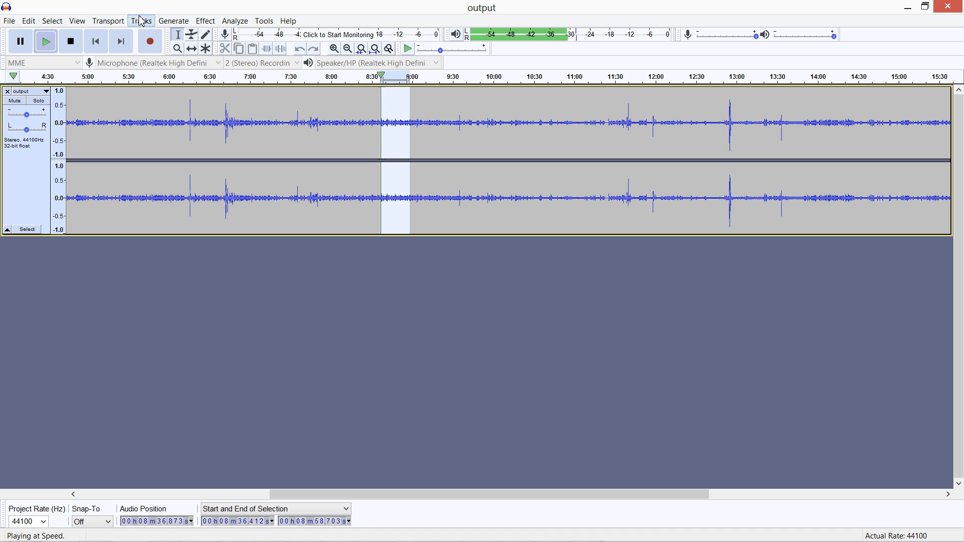
pyautogui.click(407, 50)
pyautogui.click(106, 22)
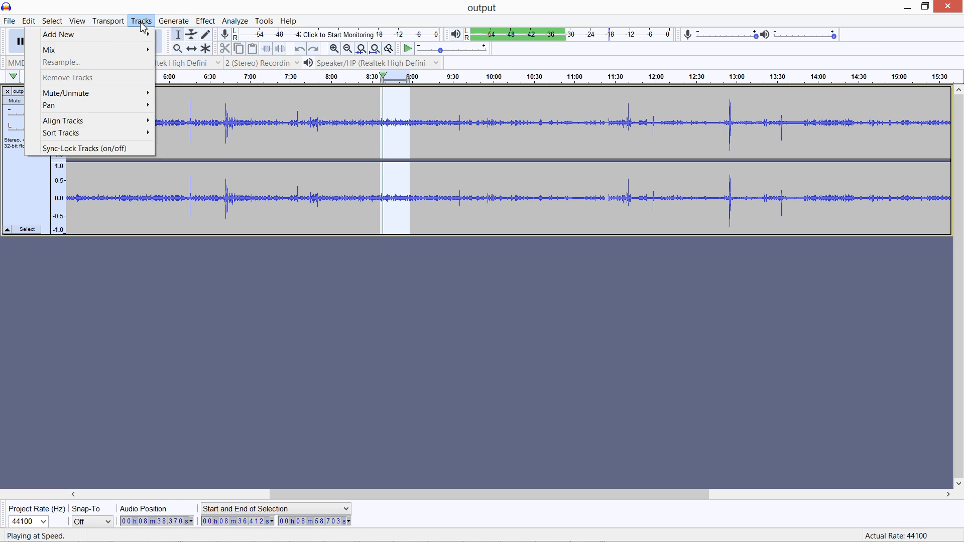
pyautogui.click(407, 52)
pyautogui.press('space')
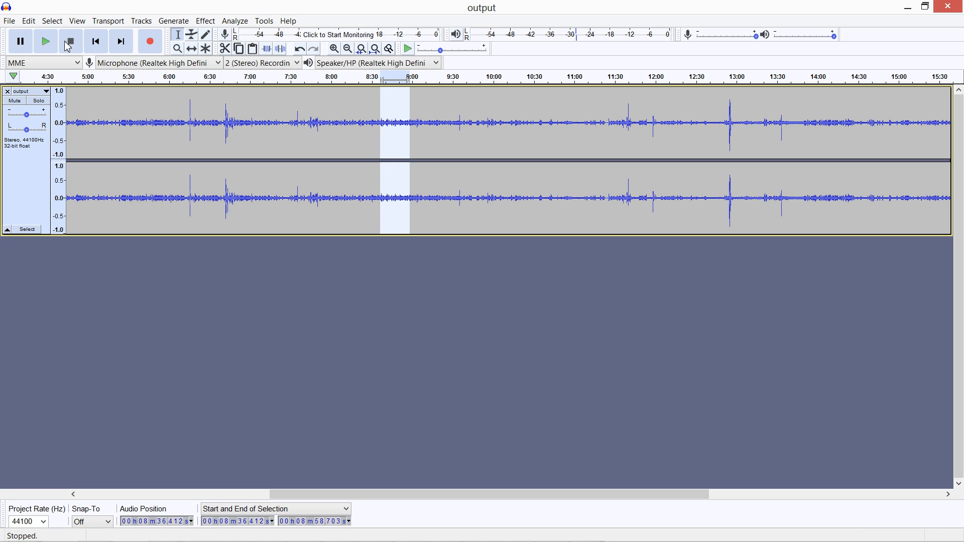
# Step: Try replacing the selected audio with generated silence and listen to the result
pyautogui.click(173, 21)
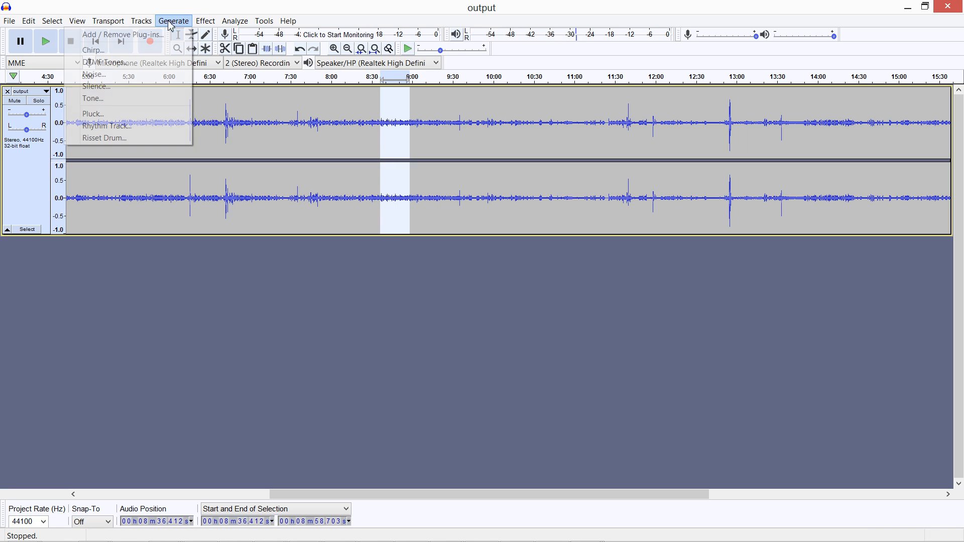
pyautogui.click(134, 86)
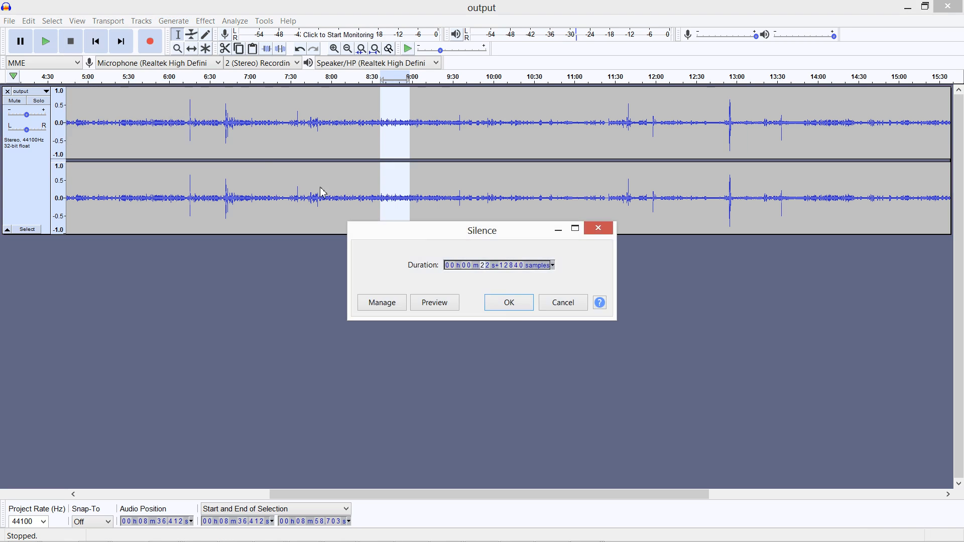
pyautogui.click(514, 302)
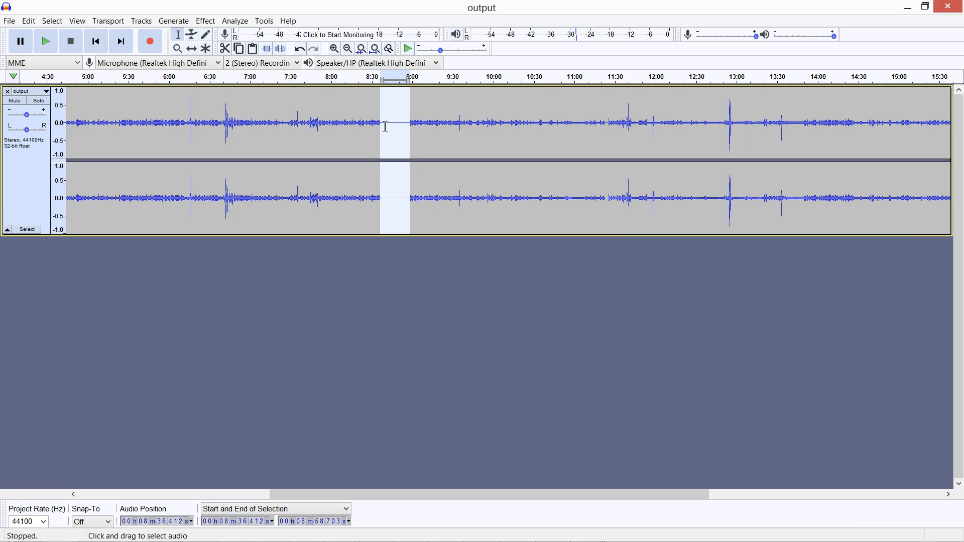
pyautogui.press('space')
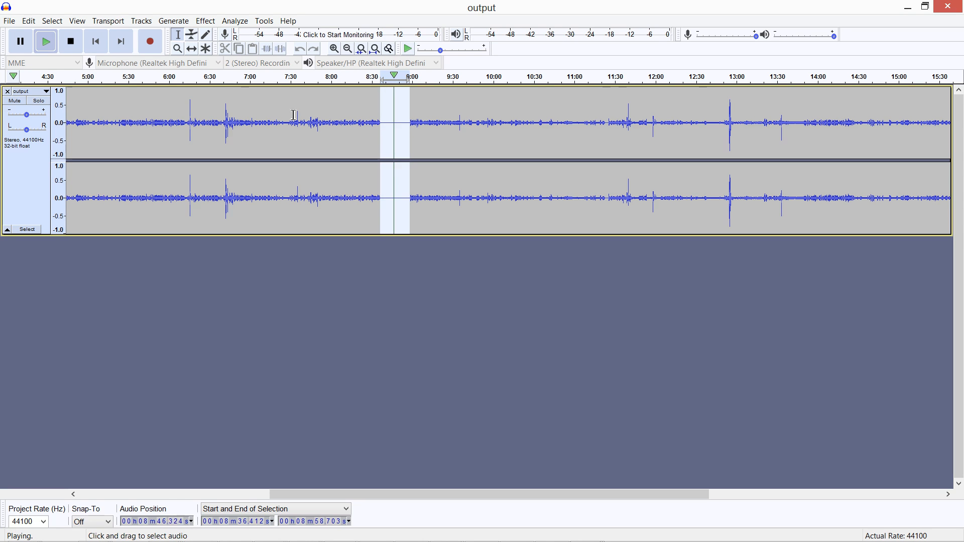
pyautogui.click(78, 44)
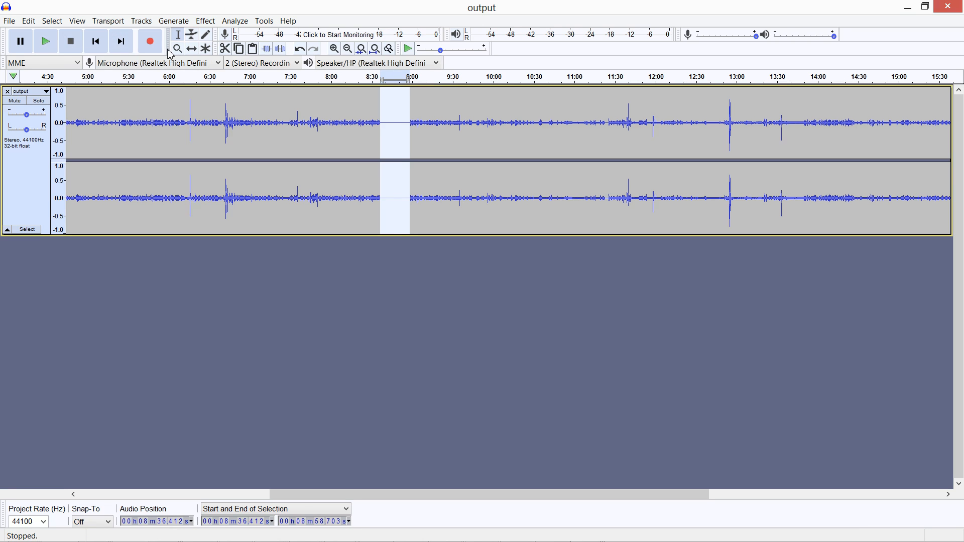
pyautogui.hotkey('ctrl', 'z')
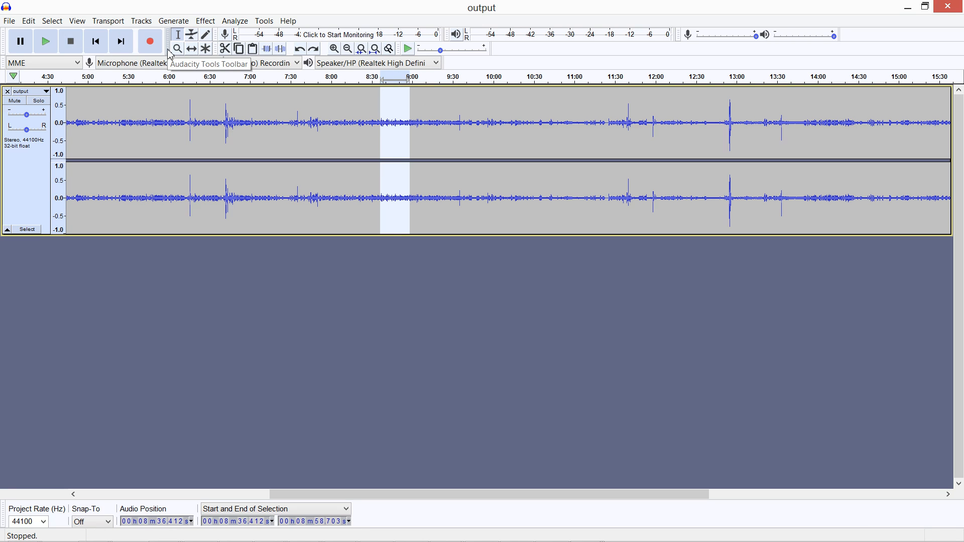
# Step: Try replacing the selected audio with DTMF tones using the sequence "audacity" at amplitude 0.8, and listen to them
pyautogui.click(166, 25)
pyautogui.click(167, 24)
pyautogui.click(168, 24)
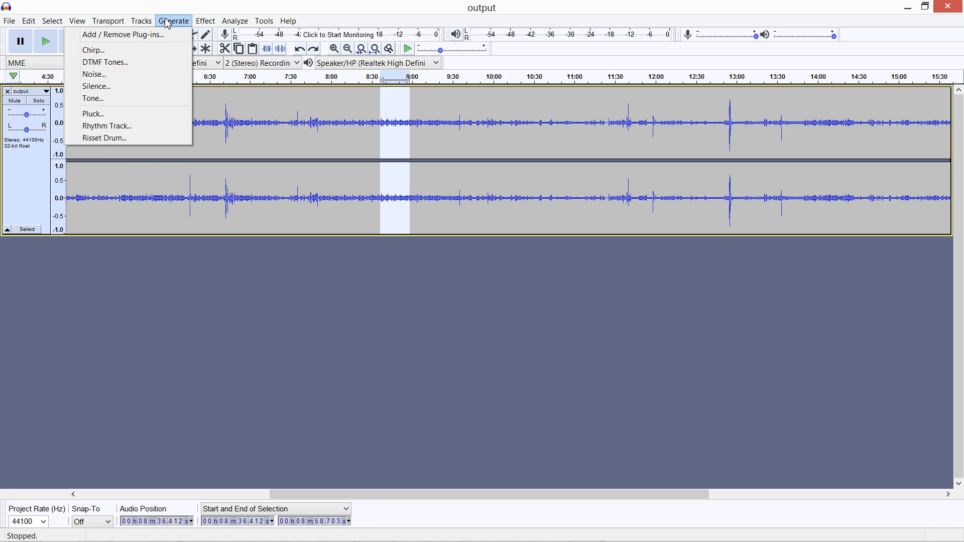
pyautogui.click(128, 62)
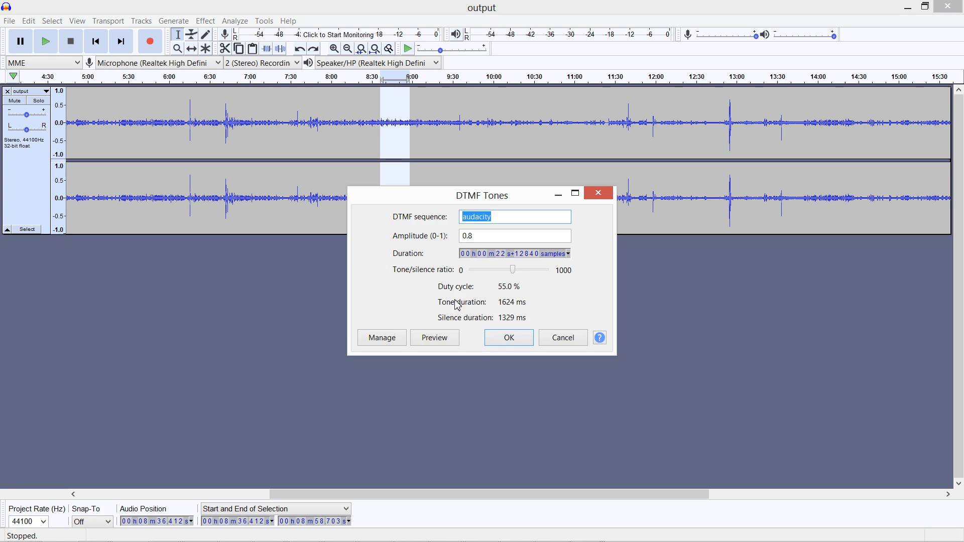
pyautogui.click(508, 337)
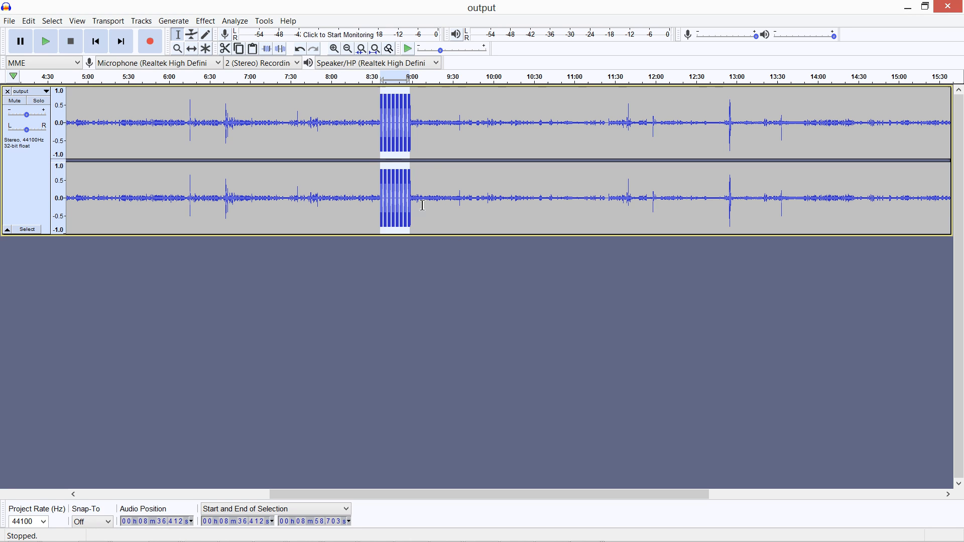
pyautogui.press('space')
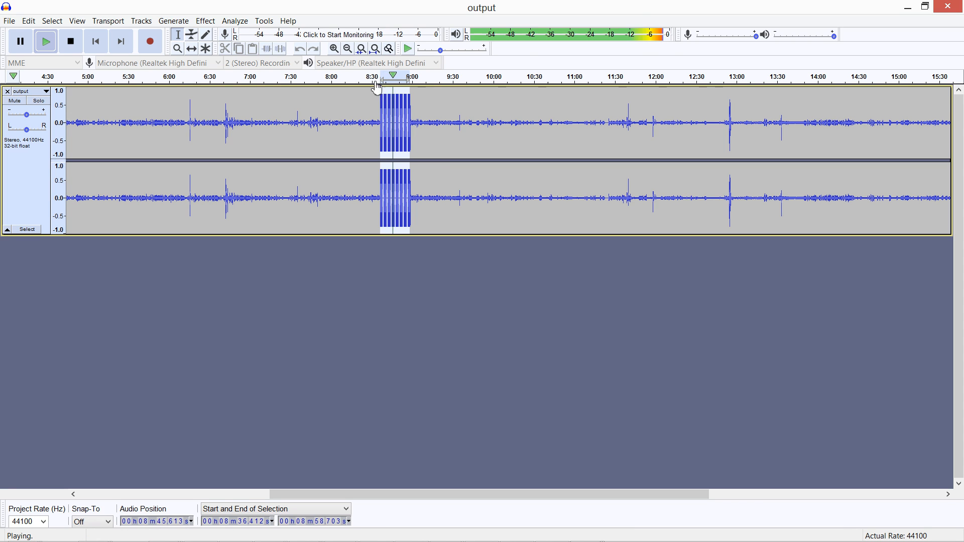
pyautogui.click(70, 46)
pyautogui.hotkey('ctrl', 'z')
# Step: Replace the selected audio with white noise at amplitude 0.8 and play it back
pyautogui.click(173, 21)
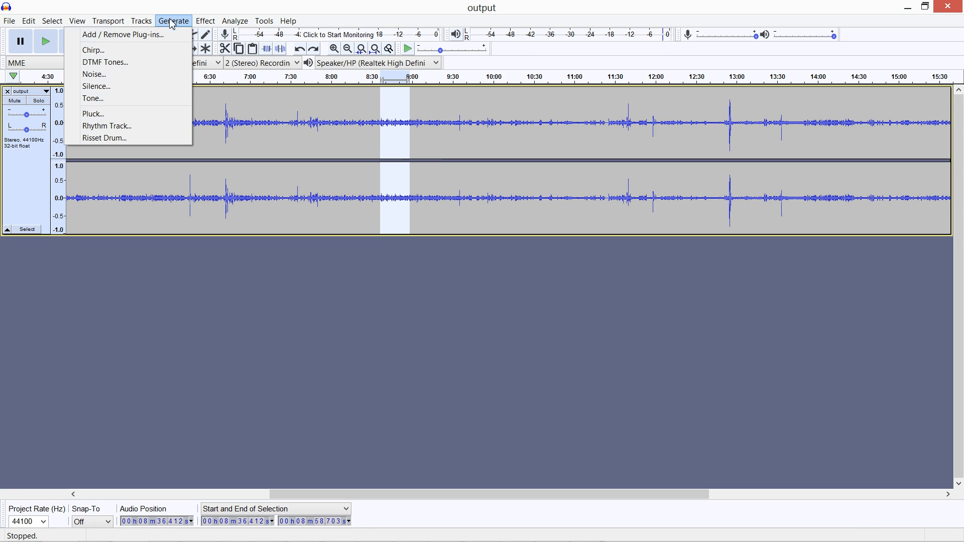
pyautogui.click(152, 77)
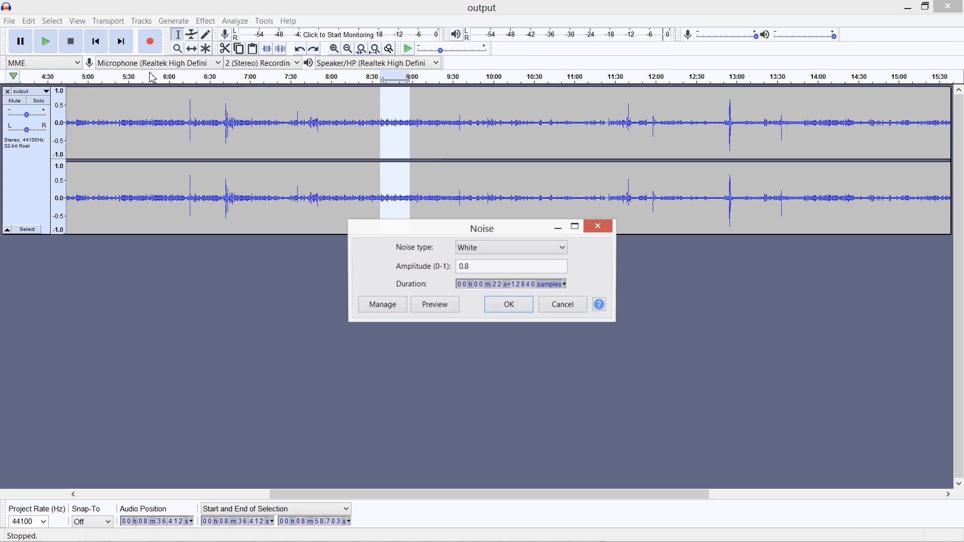
pyautogui.click(511, 305)
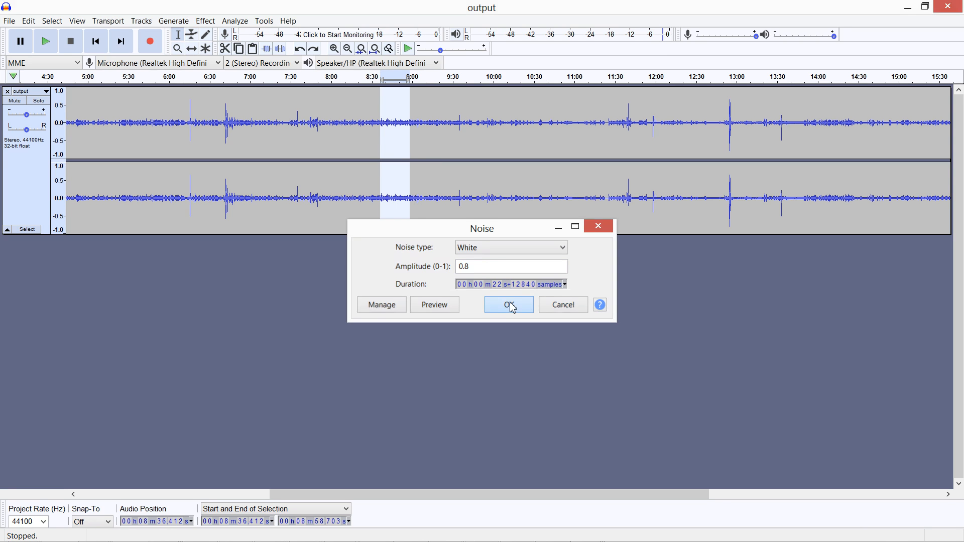
pyautogui.press('space')
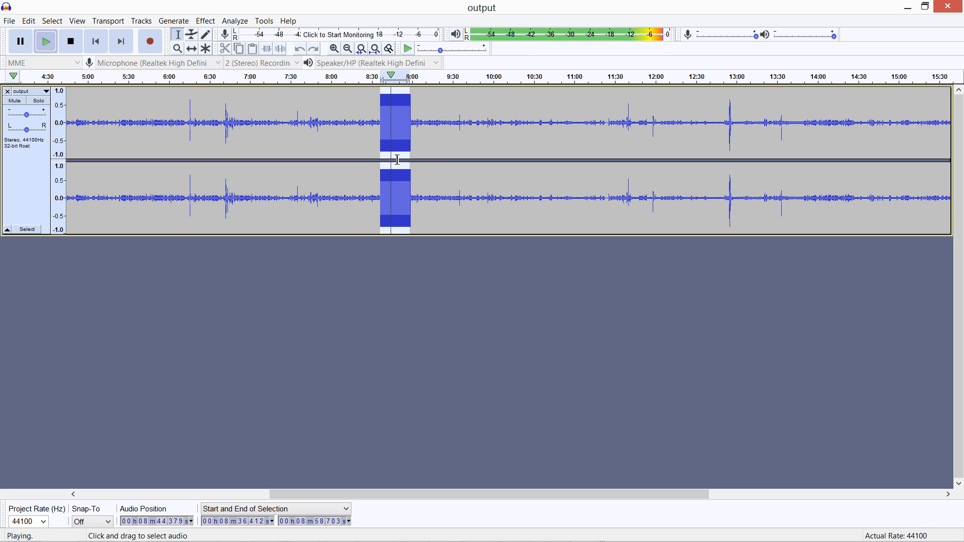
pyautogui.press('space')
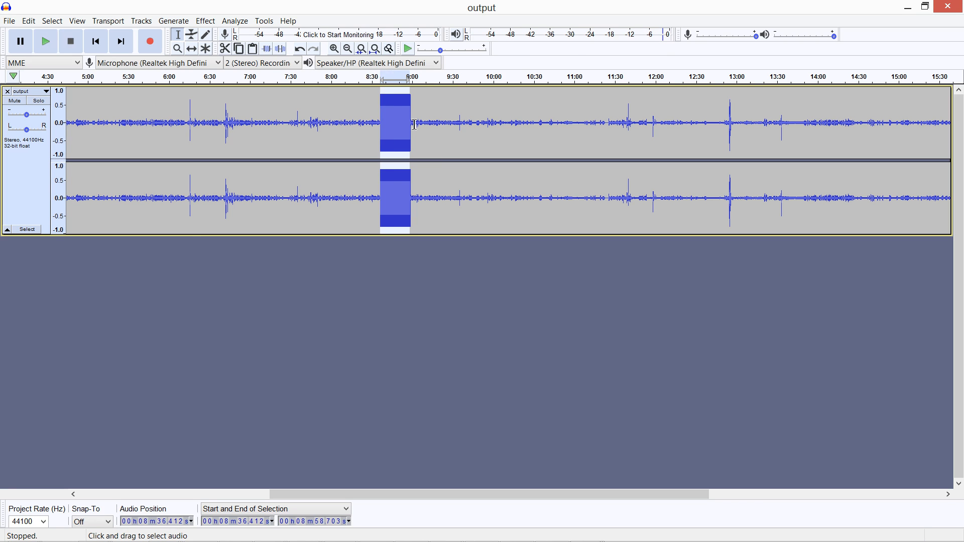
# Step: Lower the selected noise with the Amplify effect at -38.1 dB and listen to the quieter section
pyautogui.click(206, 22)
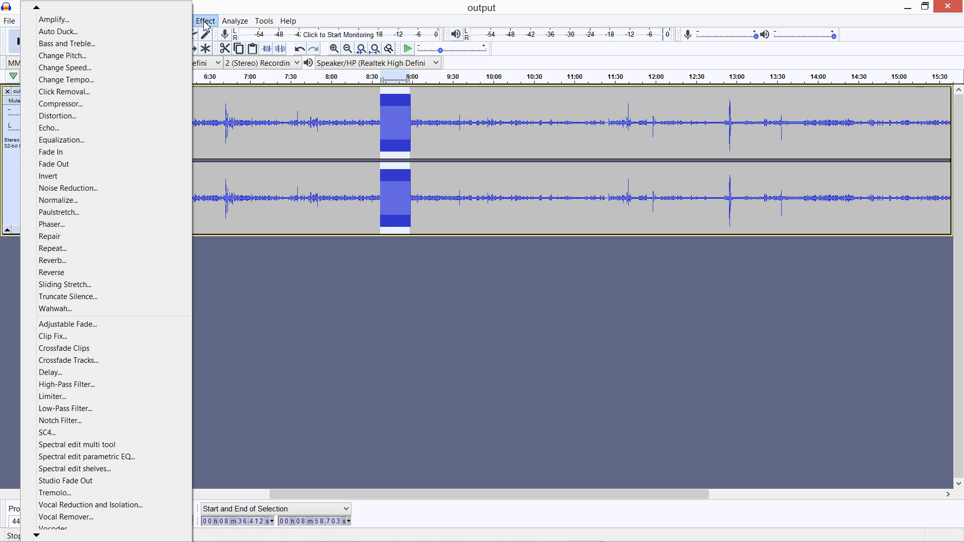
pyautogui.click(144, 22)
pyautogui.click(476, 259)
pyautogui.click(440, 259)
pyautogui.click(409, 258)
pyautogui.click(391, 261)
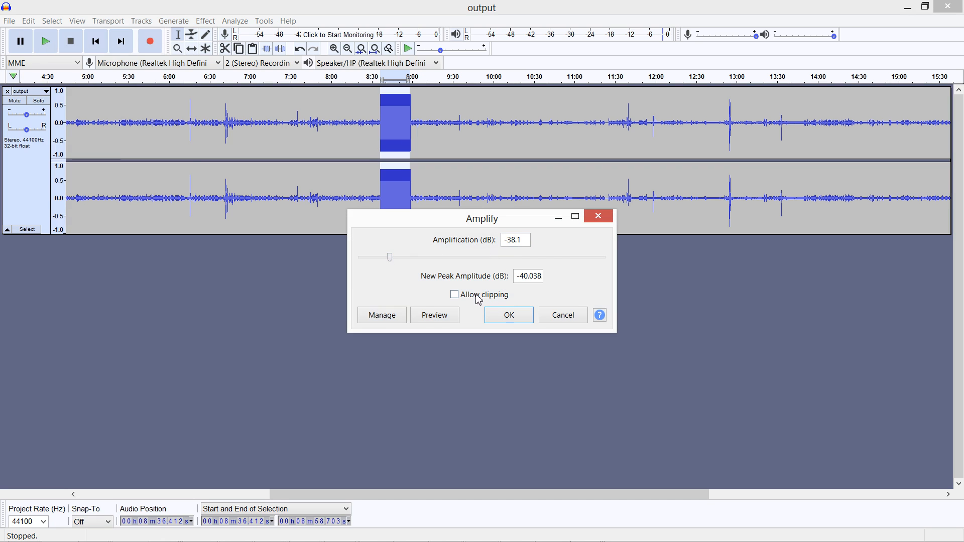
pyautogui.click(509, 315)
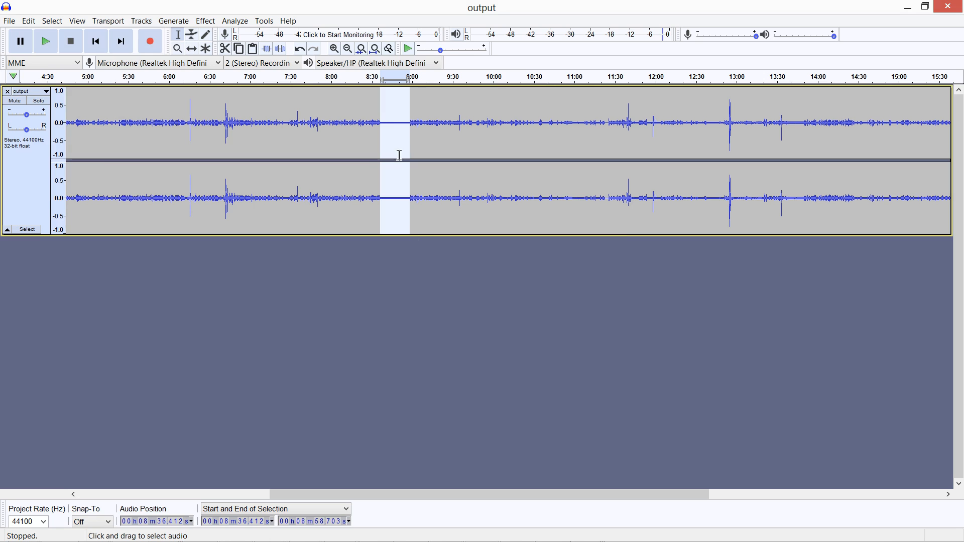
pyautogui.press('space')
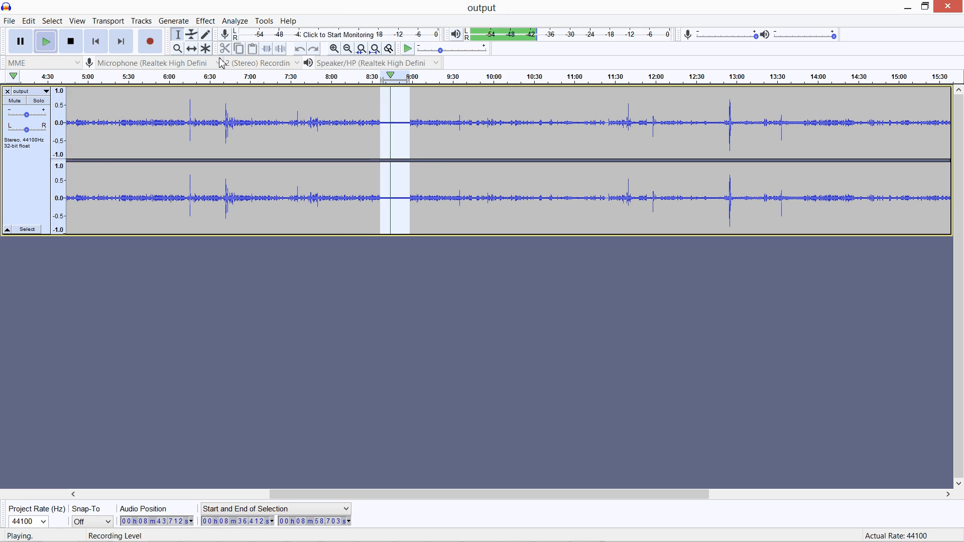
pyautogui.click(72, 42)
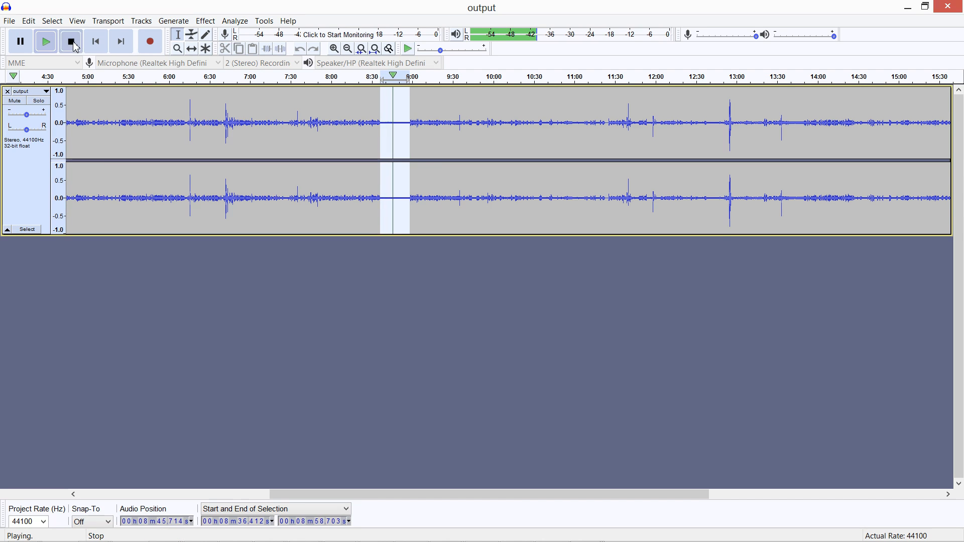
pyautogui.click(173, 21)
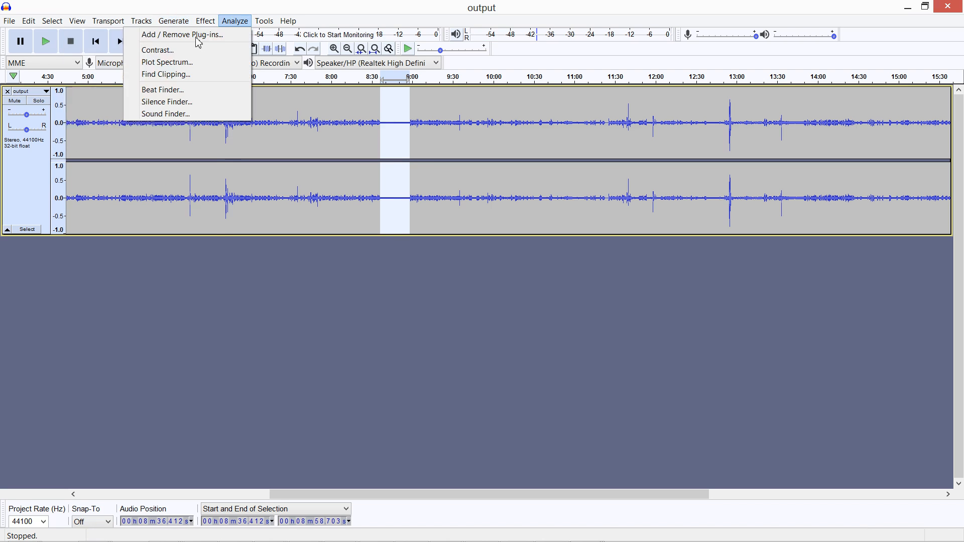
pyautogui.moveTo(205, 21)
pyautogui.click(244, 4)
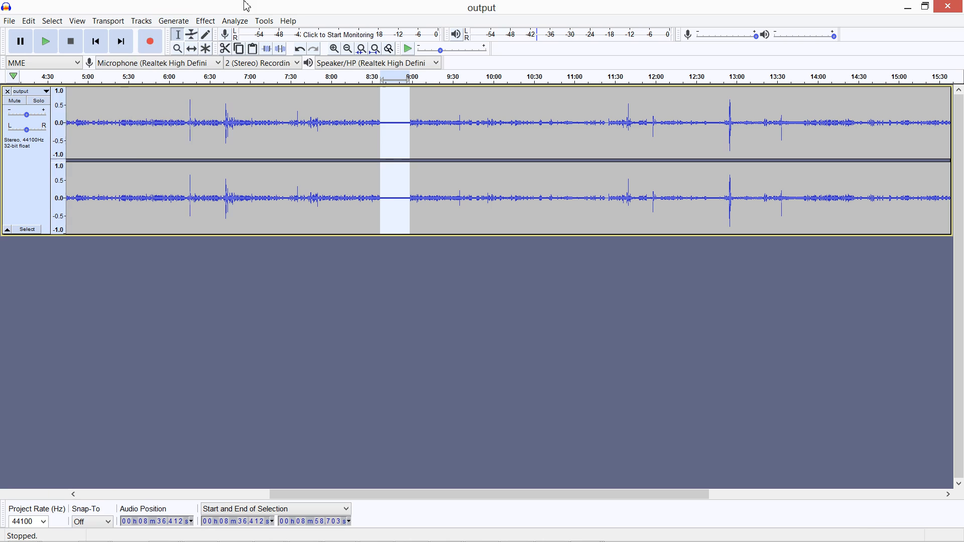
pyautogui.click(174, 21)
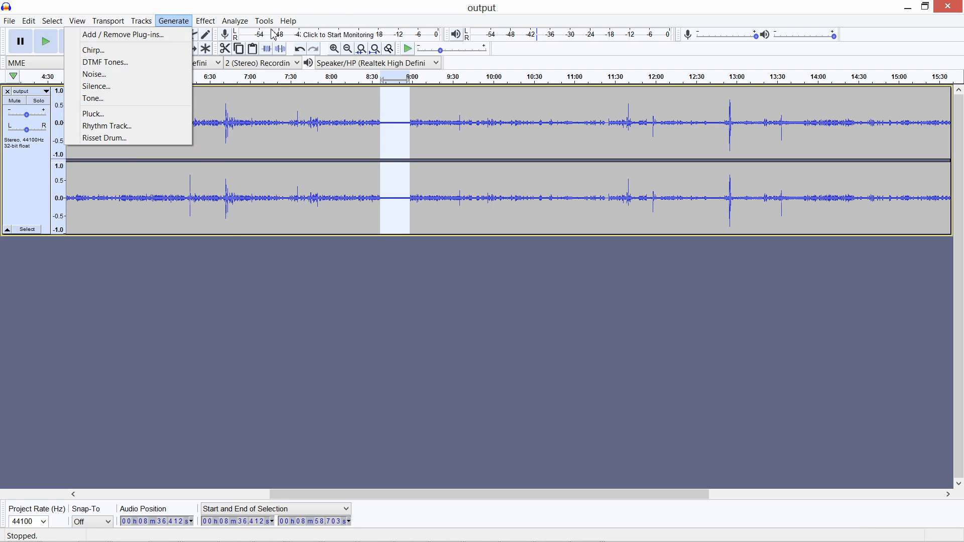
pyautogui.click(340, 4)
# Step: Undo the amplification and the white noise in the selected section
pyautogui.hotkey('ctrl', 'z')
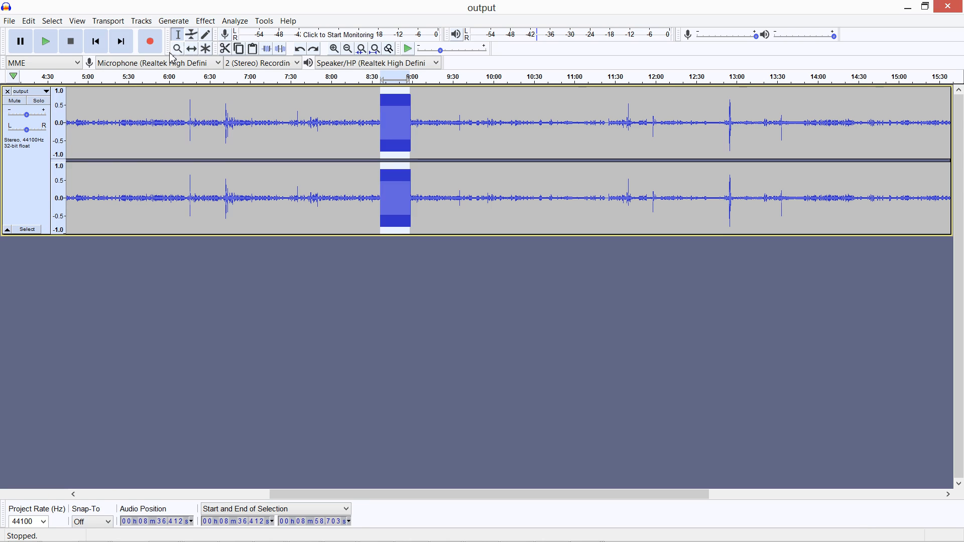
pyautogui.hotkey('ctrl', 'z')
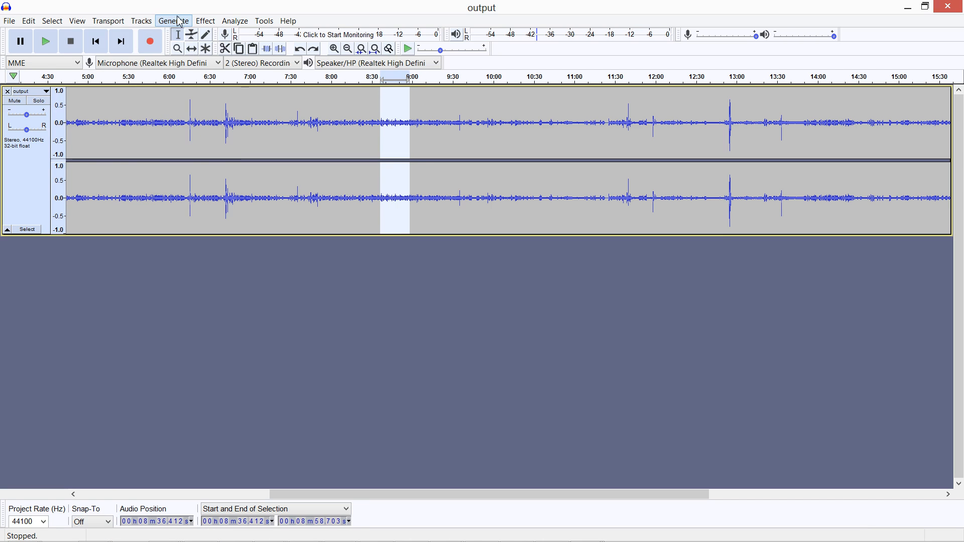
# Step: Replace the selected audio with a generated tone
pyautogui.click(173, 21)
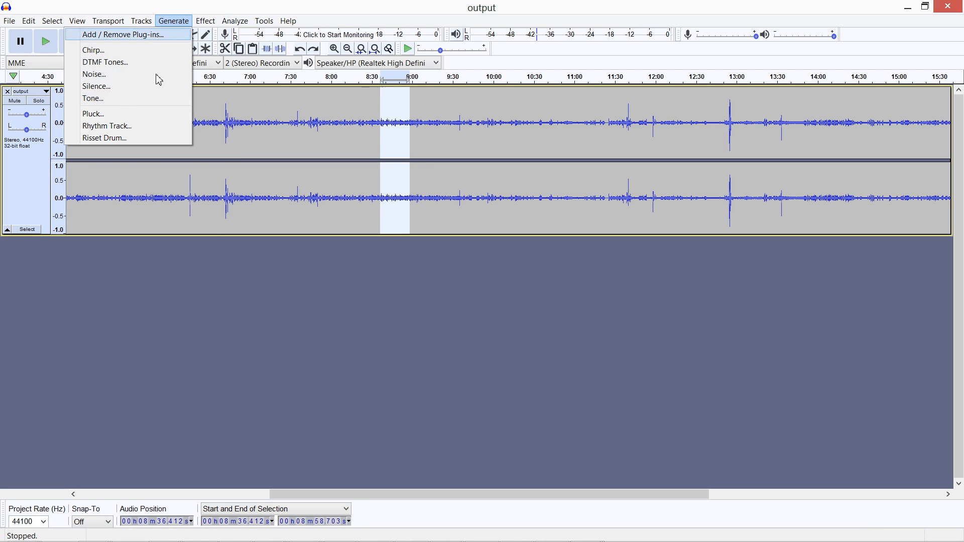
pyautogui.click(148, 102)
pyautogui.click(510, 314)
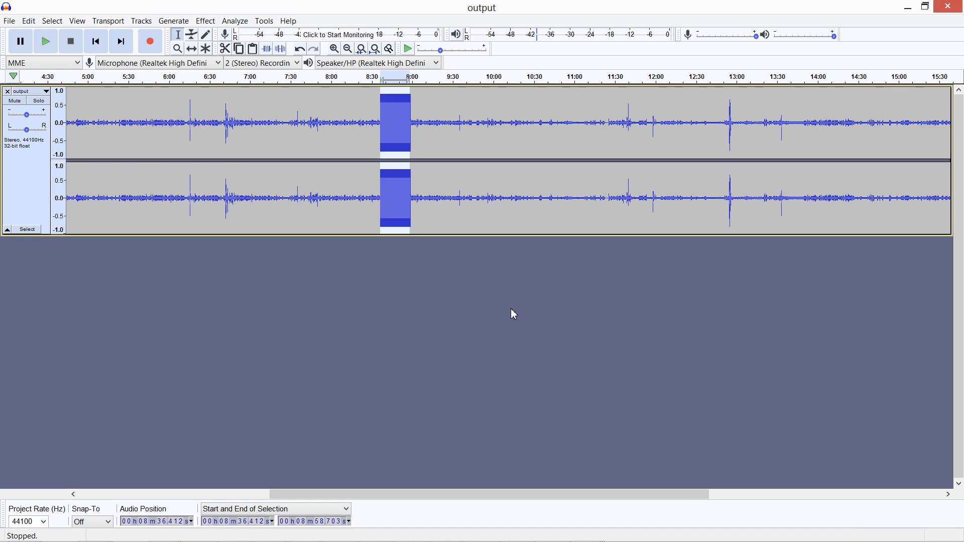
# Step: Play back the generated tone in the selected section and undo it
pyautogui.press('space')
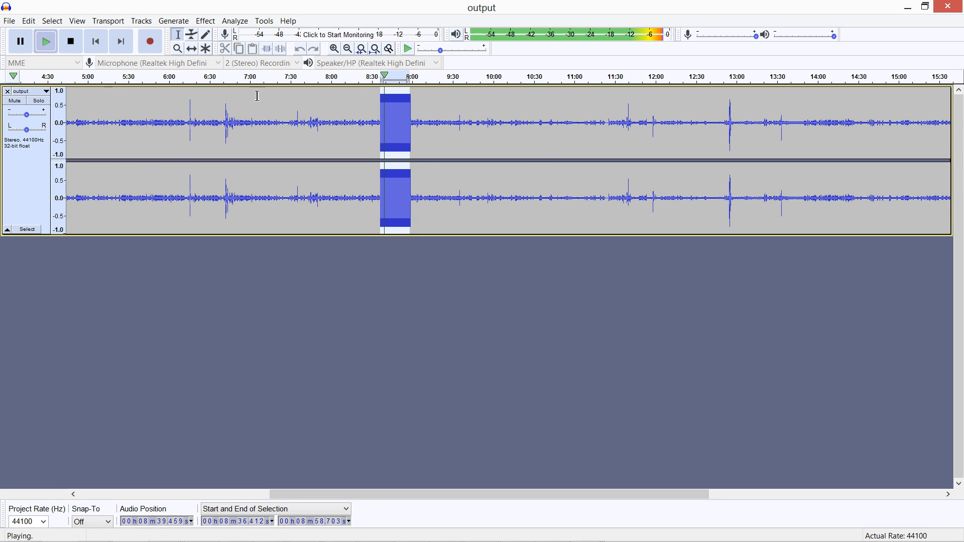
pyautogui.click(76, 43)
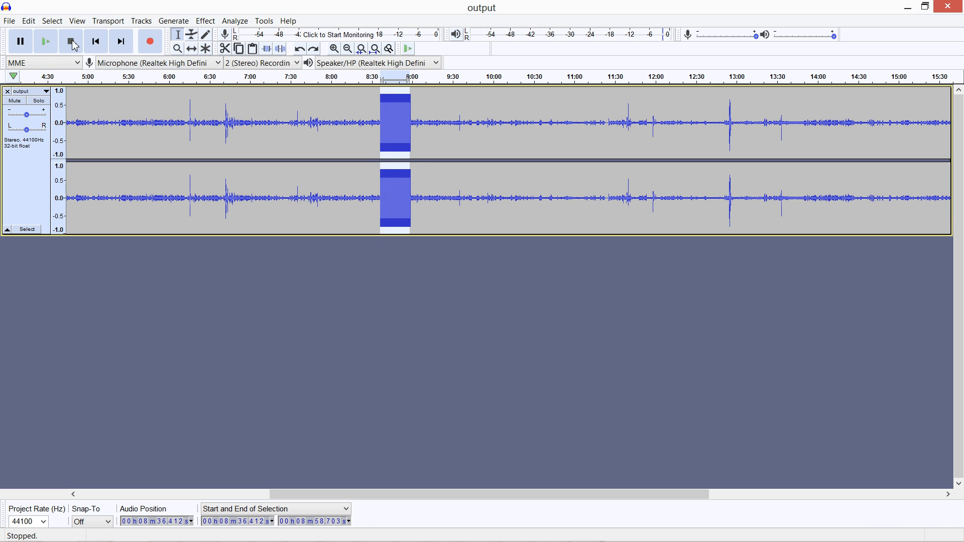
pyautogui.hotkey('ctrl', 'z')
# Step: Replace the selected audio with a sine tone at 440 Hz and amplitude 0.8, and listen to it
pyautogui.click(186, 20)
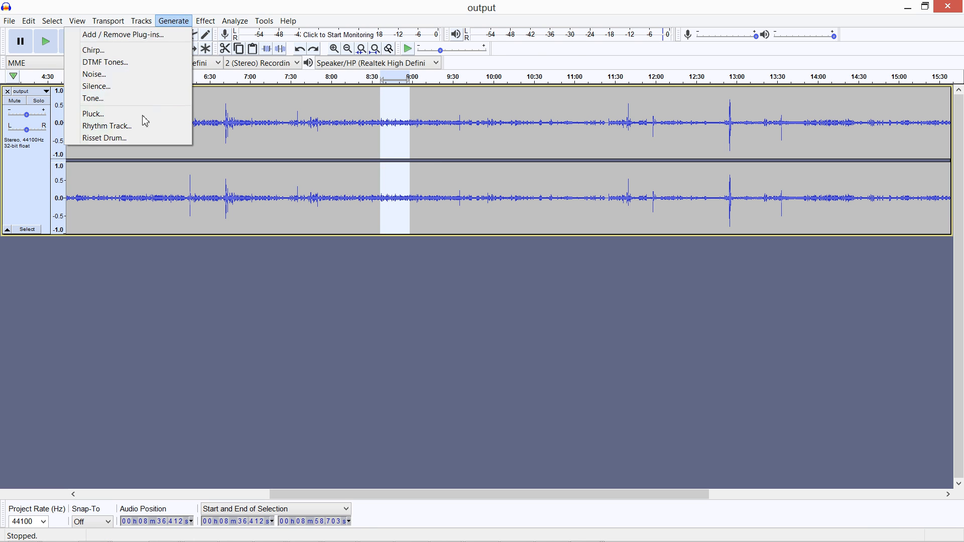
pyautogui.click(143, 103)
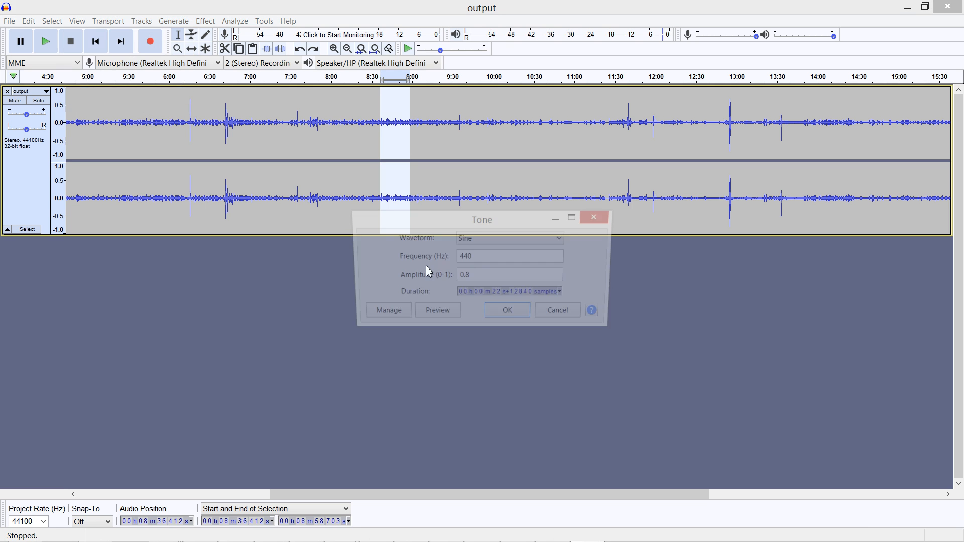
pyautogui.doubleClick(486, 259)
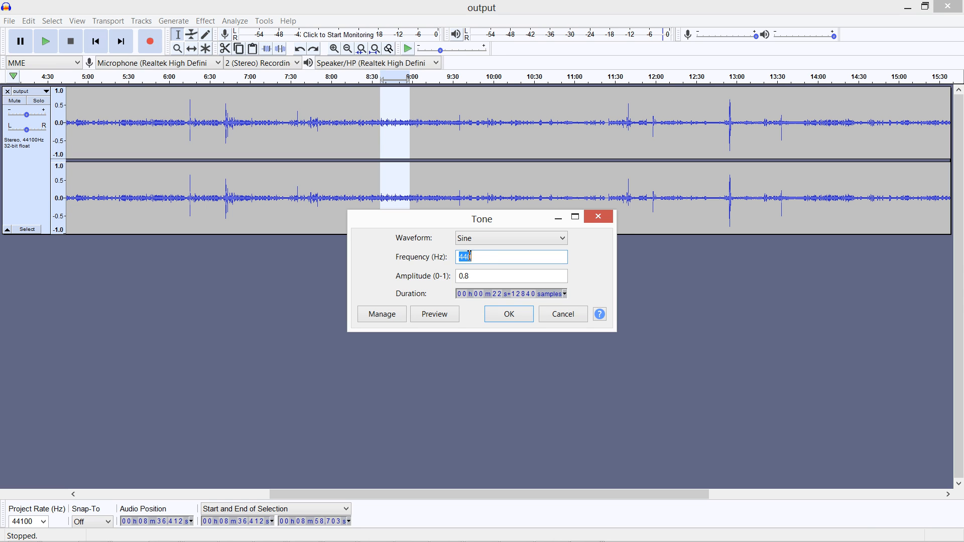
pyautogui.click(486, 258)
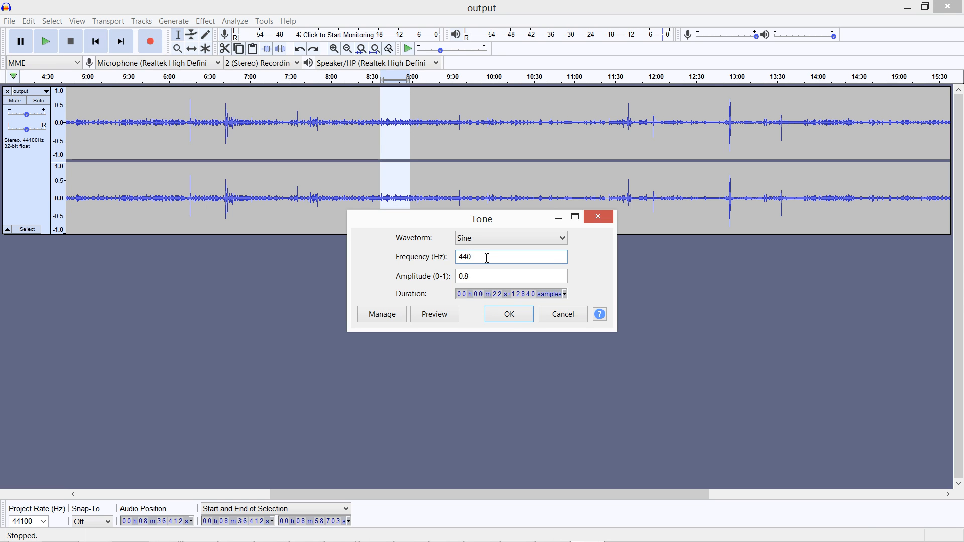
pyautogui.click(514, 318)
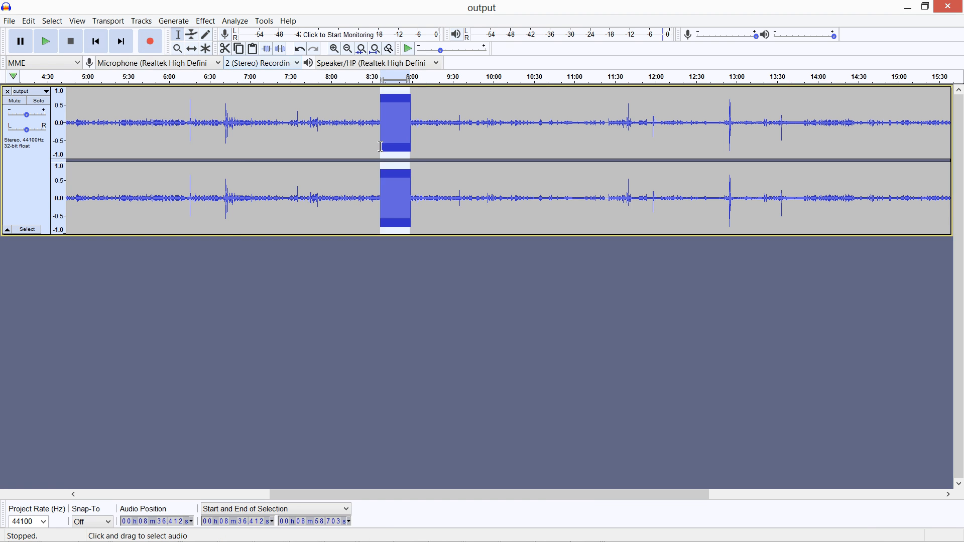
pyautogui.press('space')
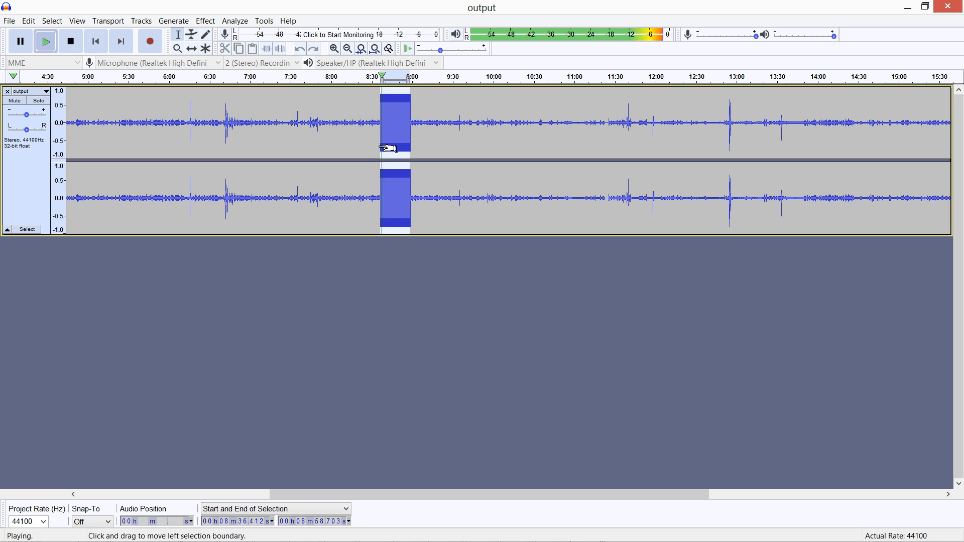
pyautogui.press('space')
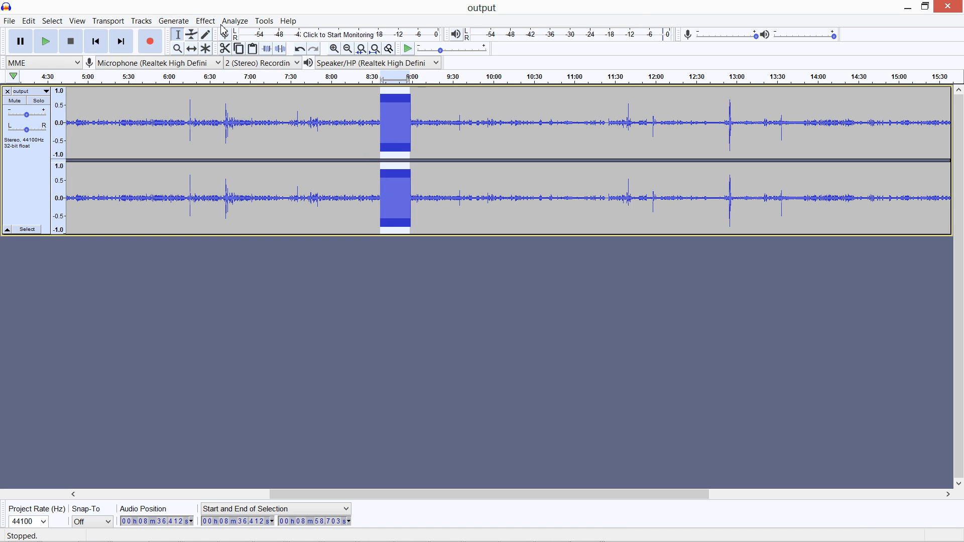
# Step: Undo the 440 Hz tone in the selected section
pyautogui.click(167, 24)
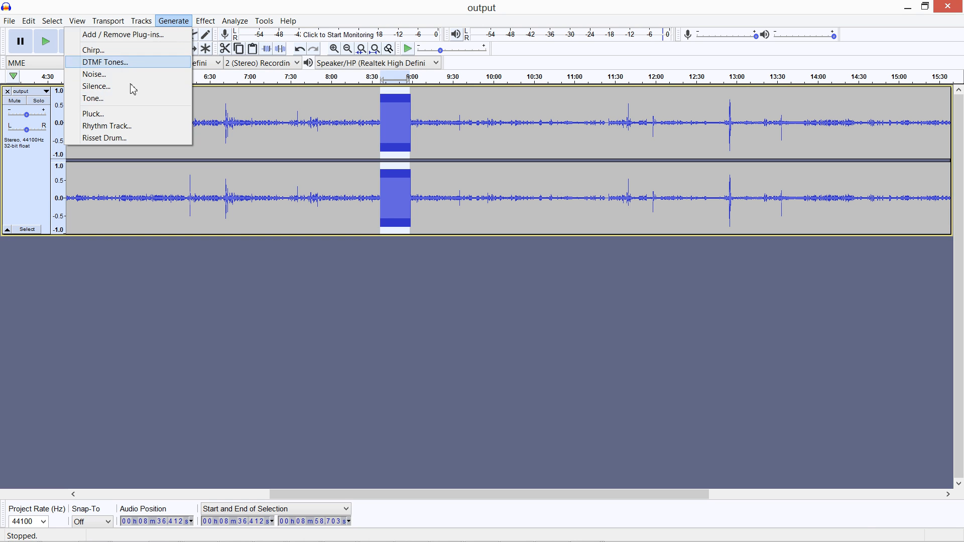
pyautogui.click(199, 5)
pyautogui.hotkey('ctrl', 'z')
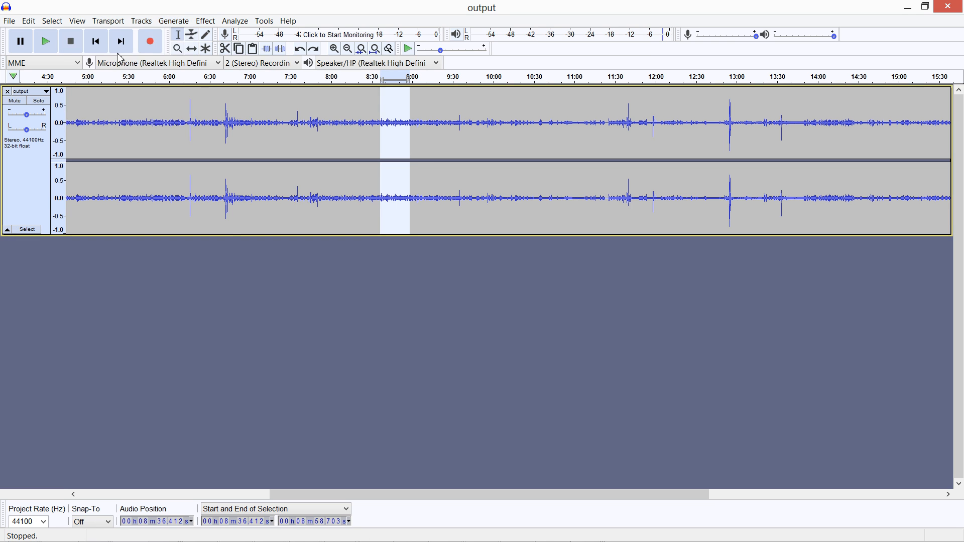
# Step: Replace the selected audio with a sine tone at 880 Hz and amplitude 0.8, and play it back
pyautogui.click(173, 21)
pyautogui.click(135, 103)
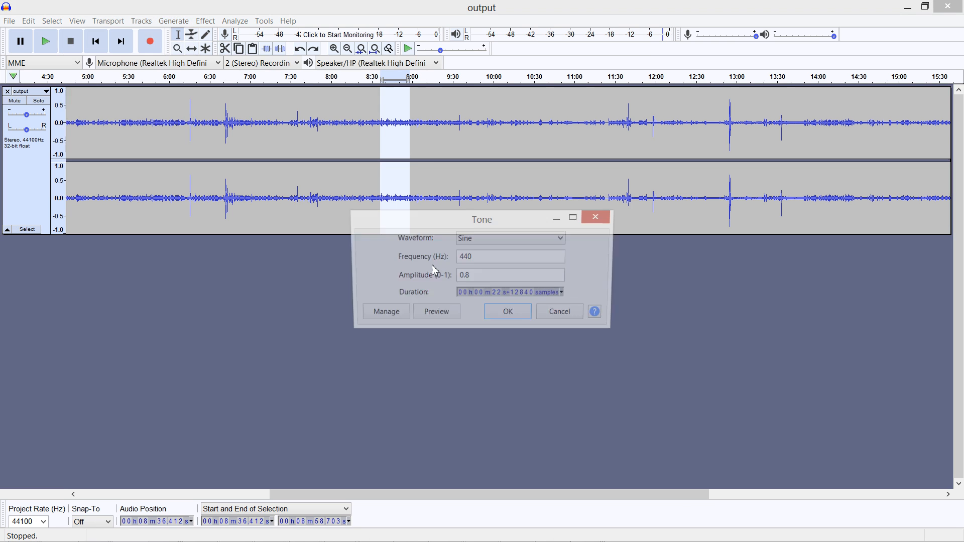
pyautogui.doubleClick(483, 258)
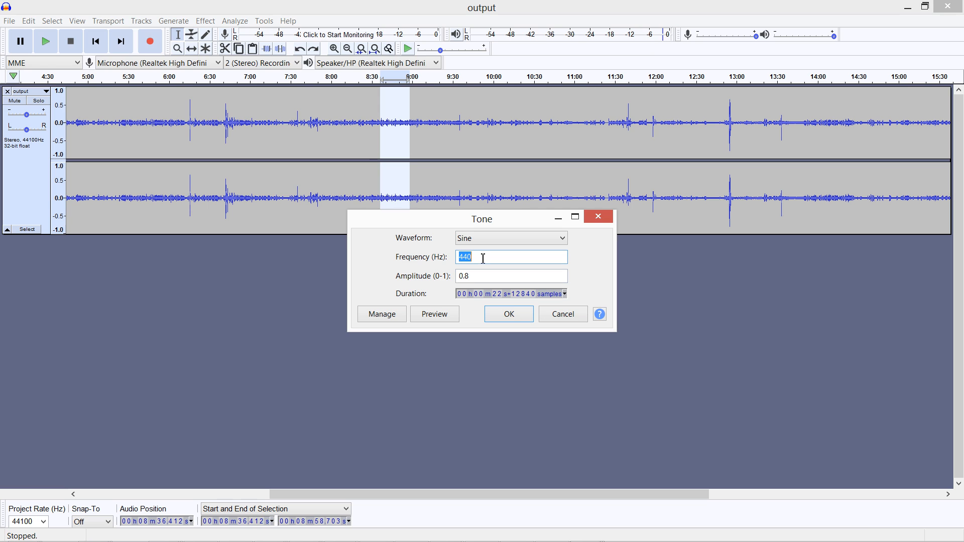
pyautogui.write('880')
pyautogui.click(509, 314)
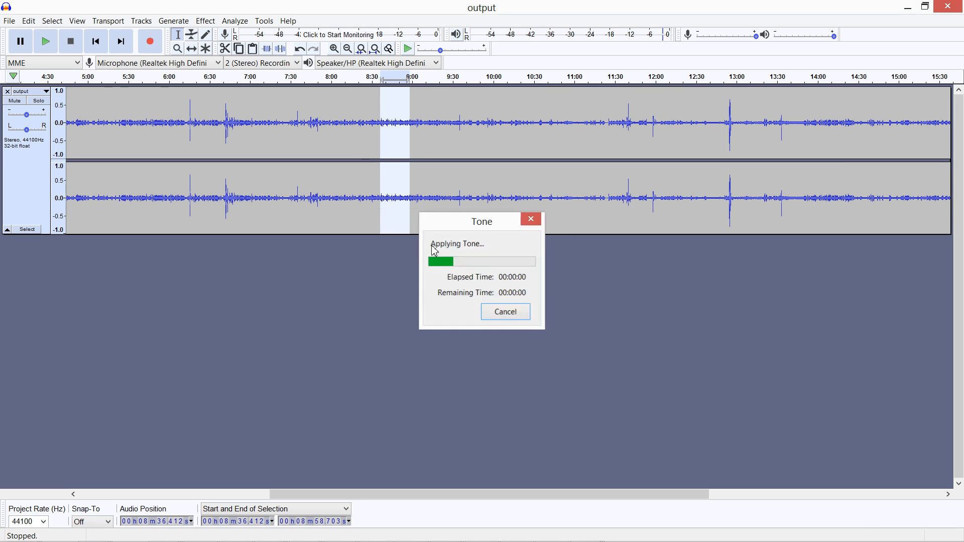
pyautogui.click(49, 50)
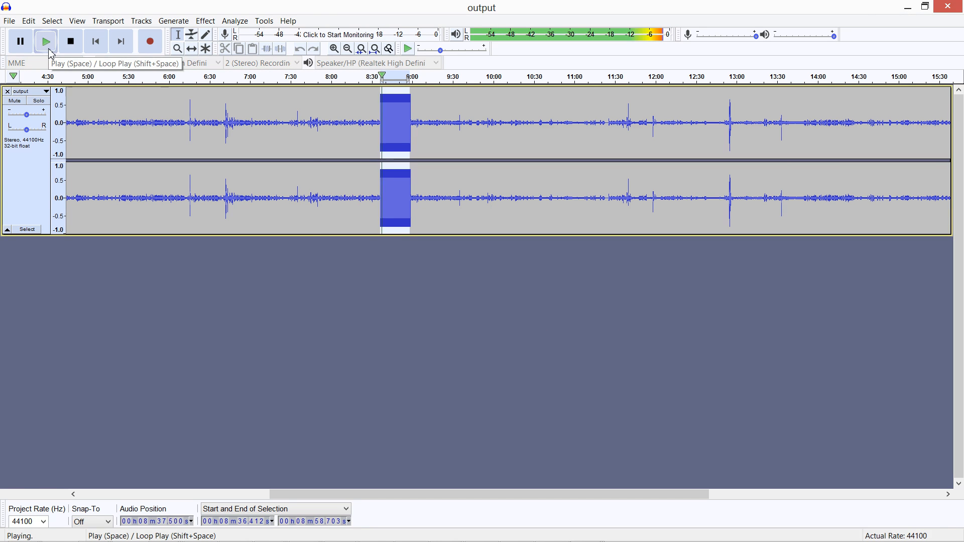
pyautogui.click(67, 44)
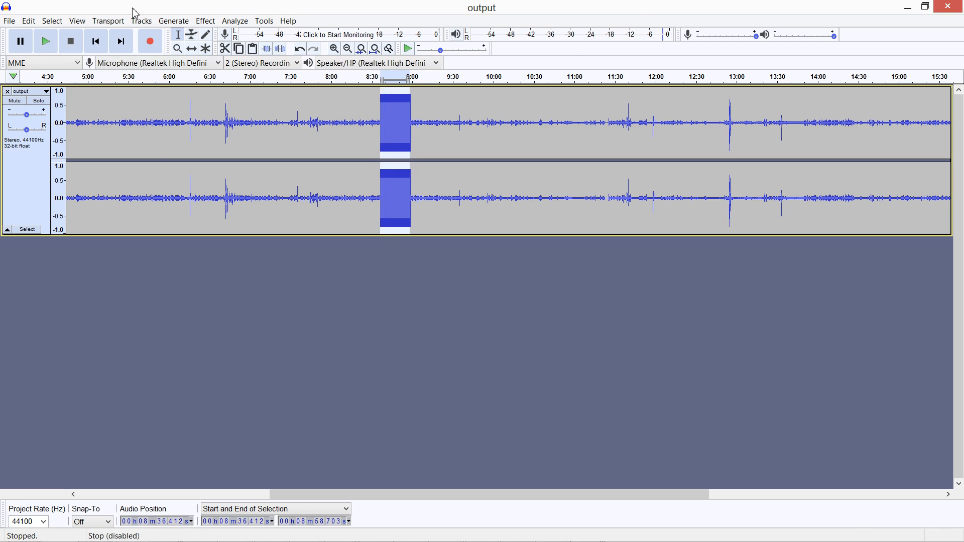
pyautogui.click(145, 23)
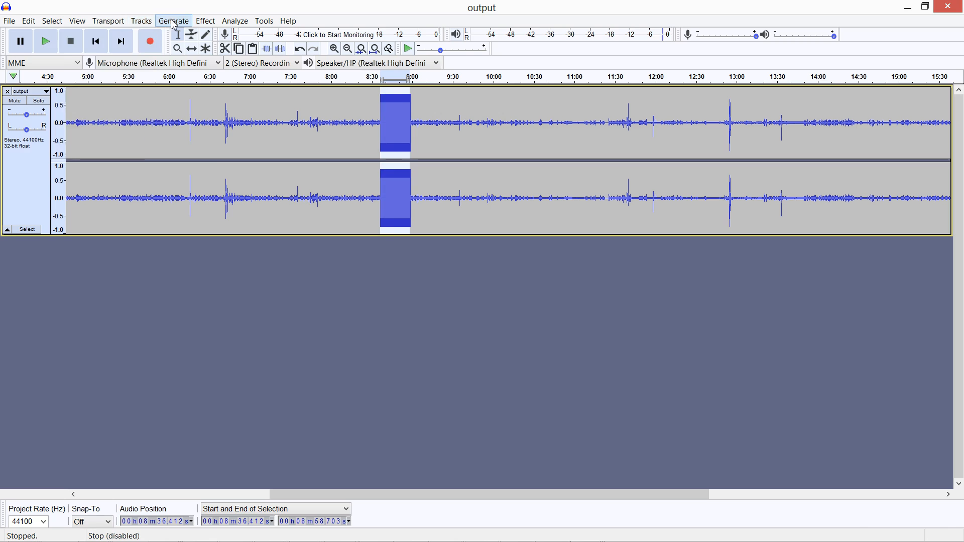
pyautogui.moveTo(203, 22)
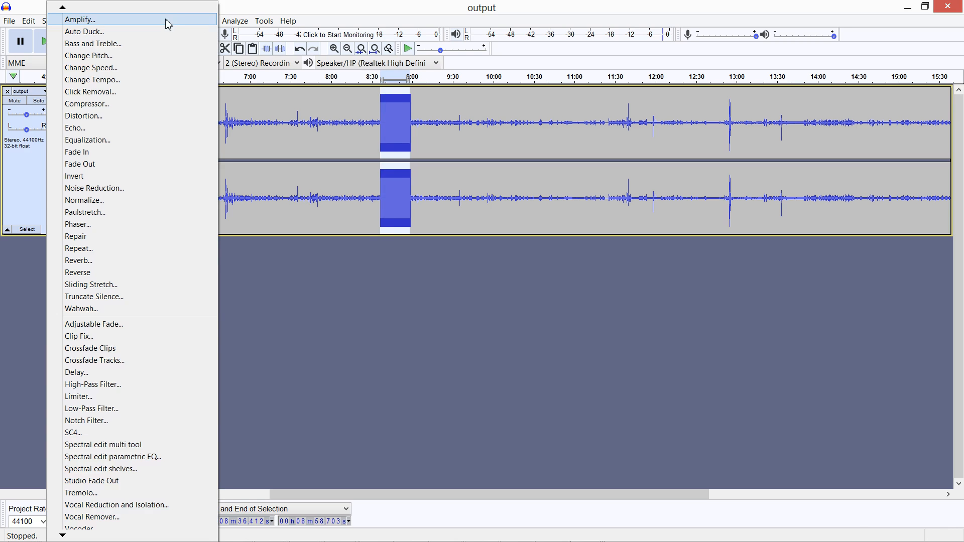
pyautogui.click(246, 1)
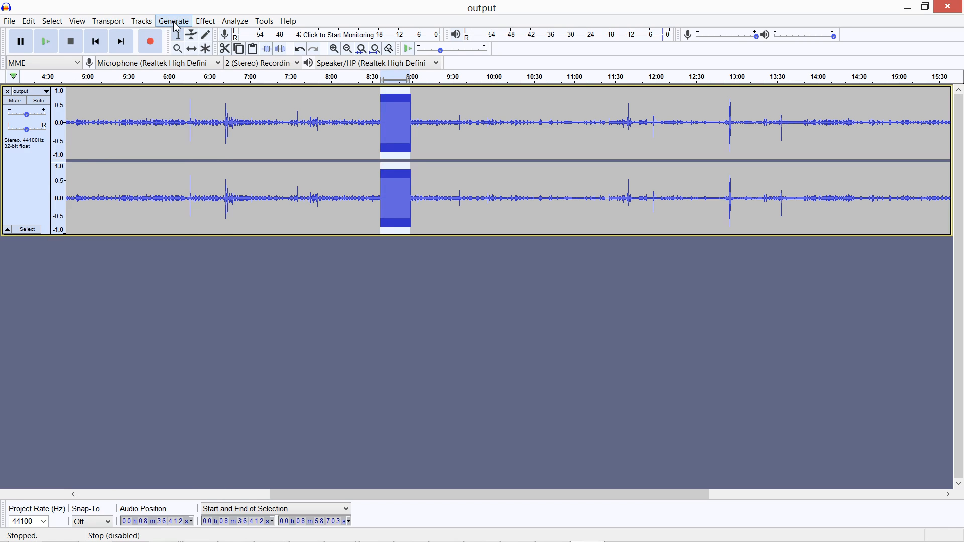
# Step: Undo the 880 Hz tone, fill the selection with a linear sine chirp from 440 to 1320 Hz, amplitude 0.8 to 0.1, and play it
pyautogui.click(173, 22)
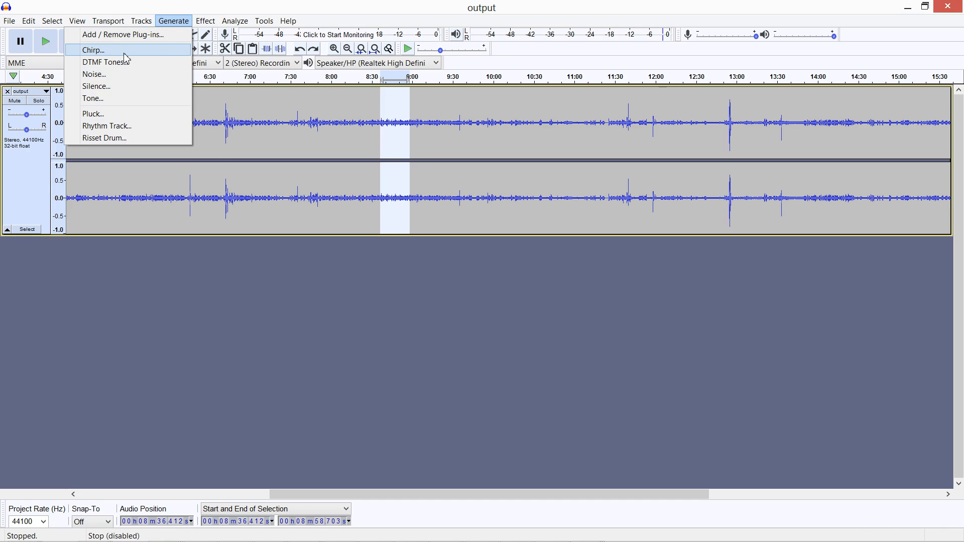
pyautogui.click(126, 59)
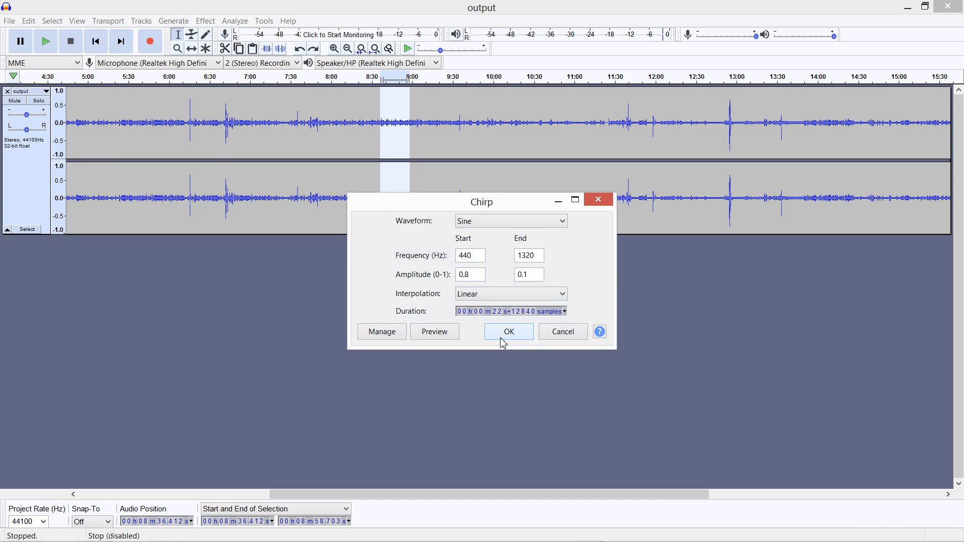
pyautogui.click(503, 344)
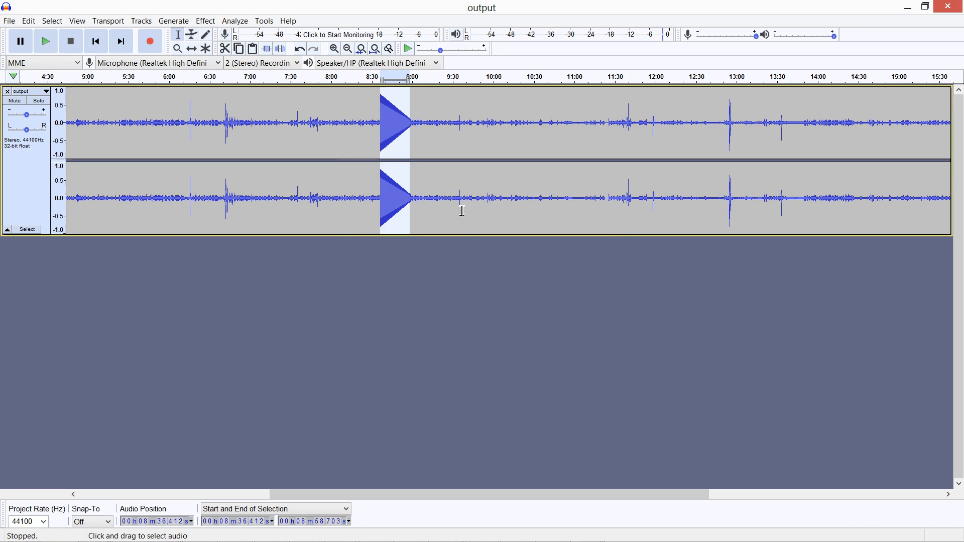
pyautogui.press('space')
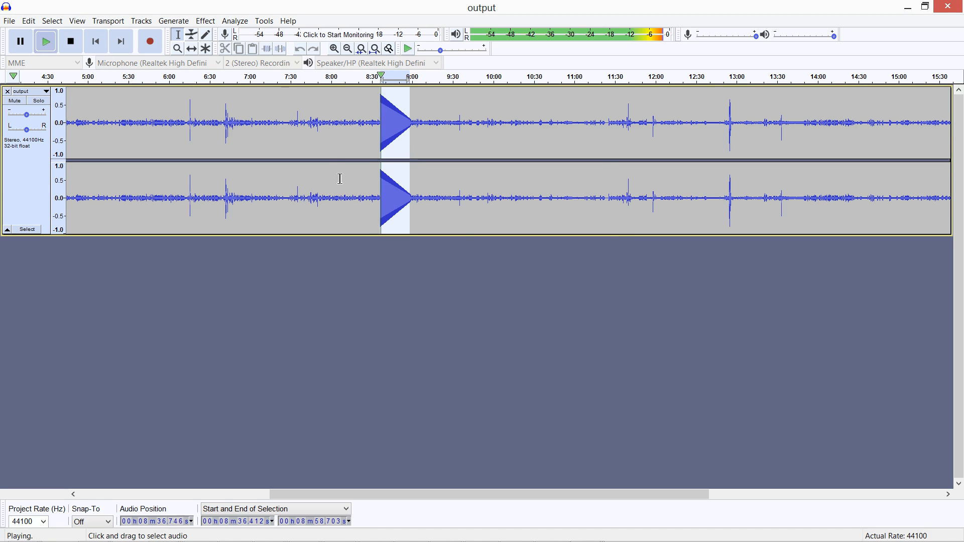